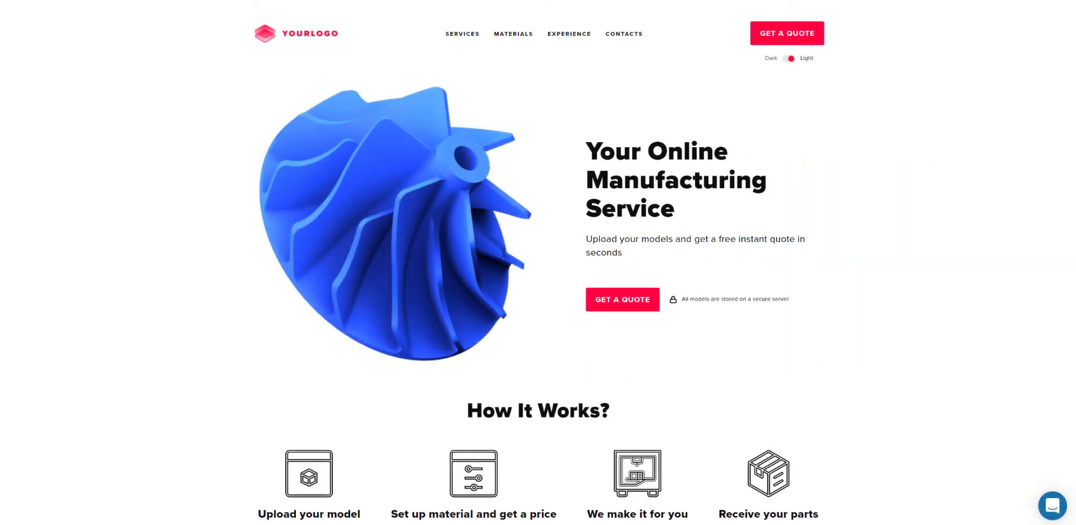
Start a new instant quote from GET A QUOTE in the landing page header.
click(792, 43)
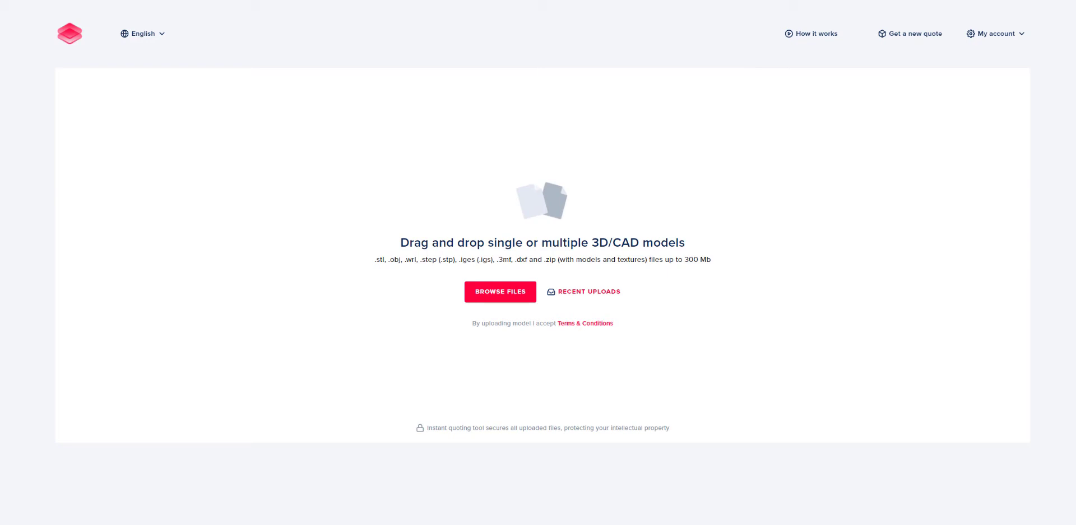
Load part_one.stl from recent uploads into a new quote.
click(577, 291)
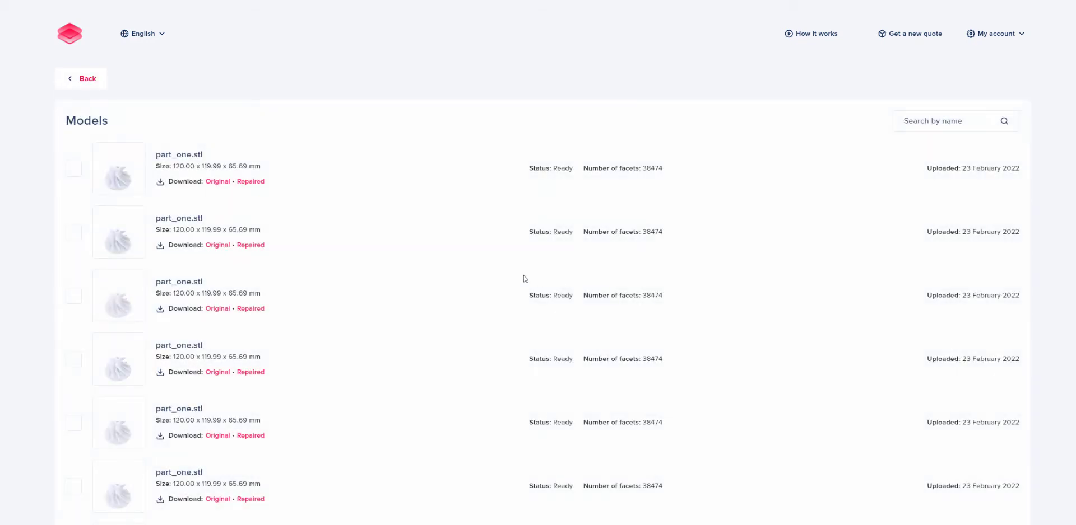
scroll(79, 172, down, 5)
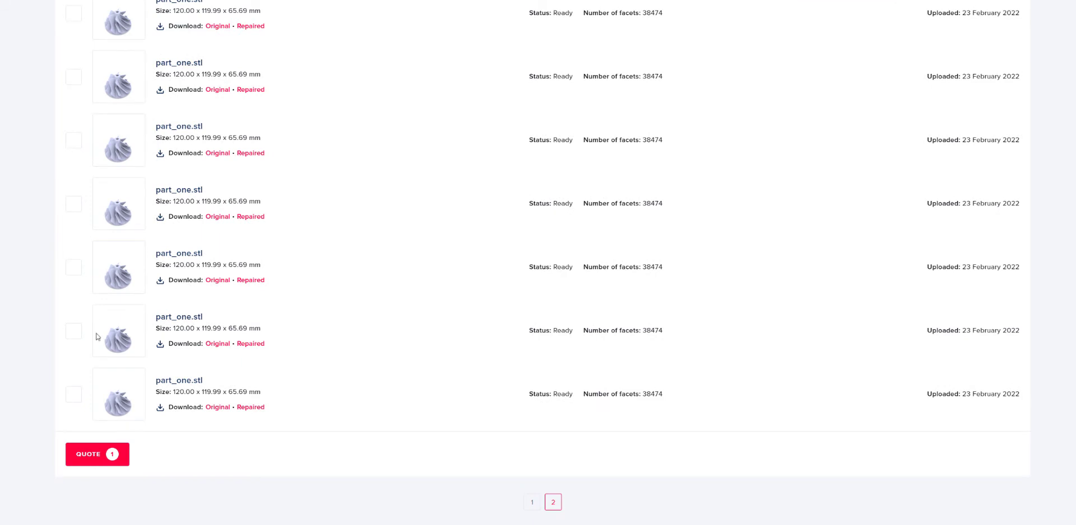
click(108, 454)
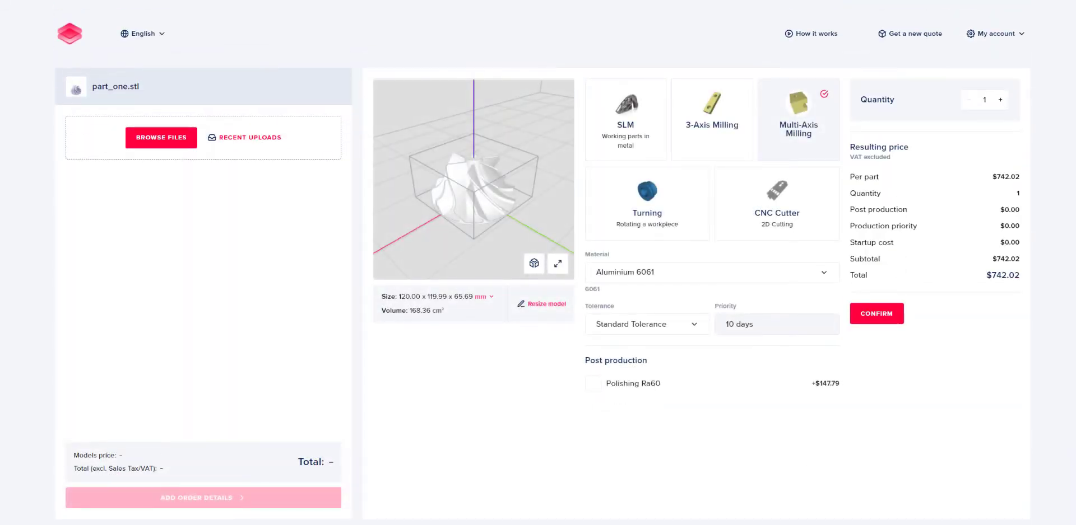
Configure part_one.stl as Multi-Axis Milling, Aluminium 6061, High Tolerance, Polishing Ra60, confirm, and continue to order details.
mouse_move(484, 193)
mouse_down()
mouse_move(509, 166)
mouse_move(479, 173)
mouse_move(480, 187)
mouse_up()
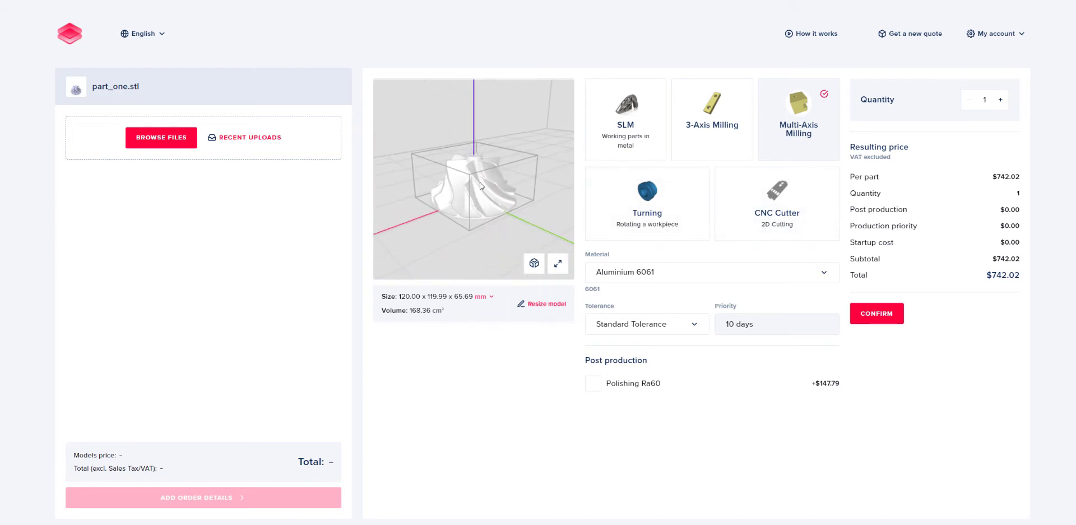
click(608, 139)
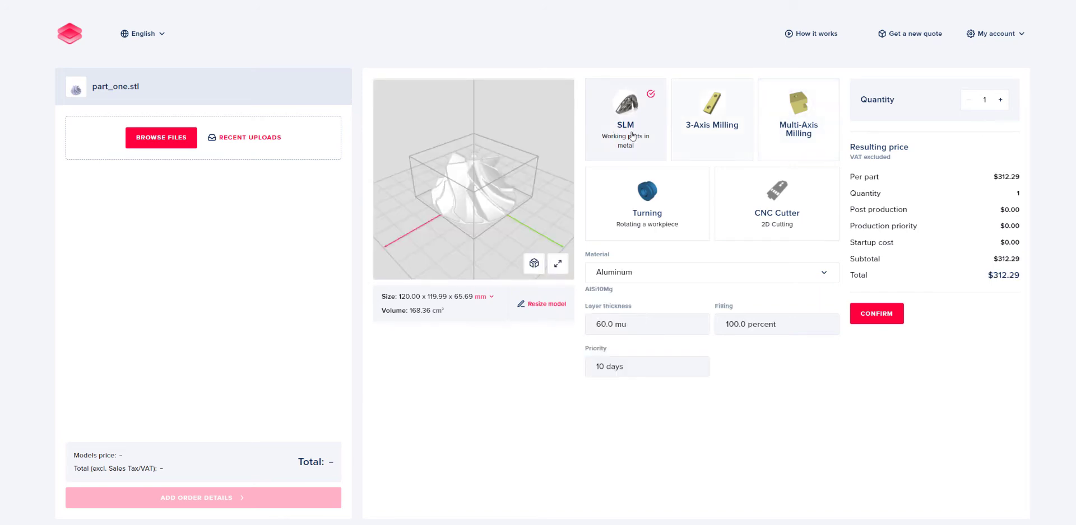
click(785, 133)
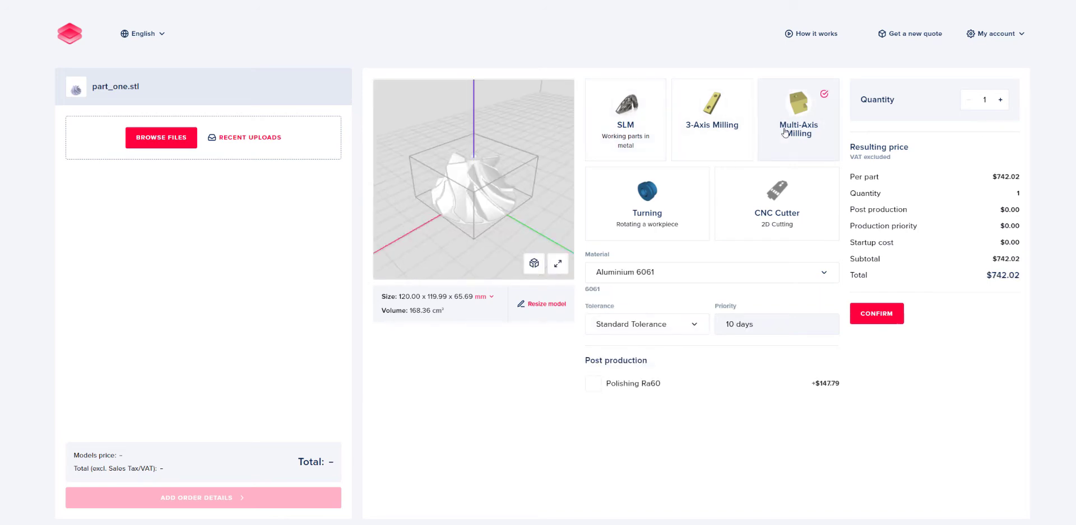
click(802, 275)
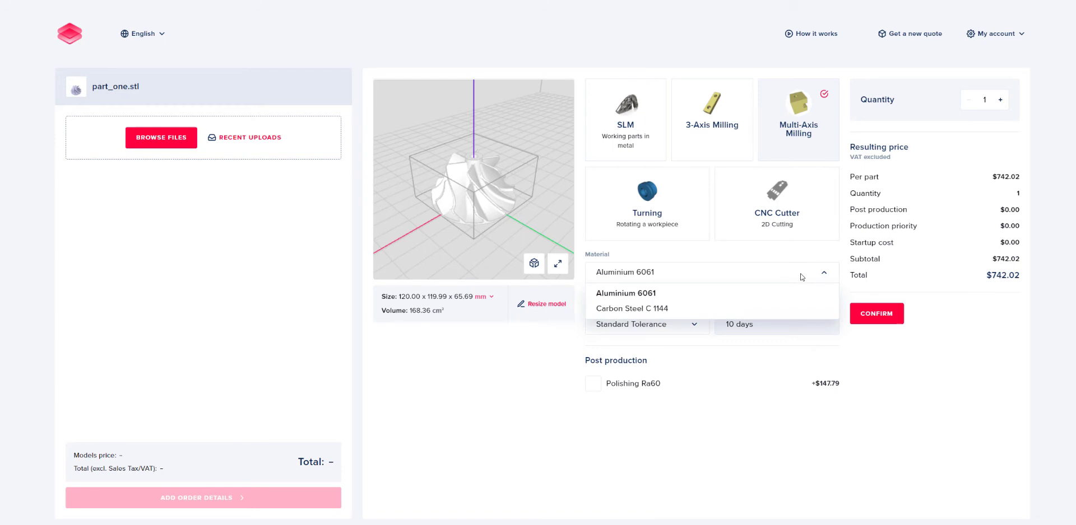
click(803, 295)
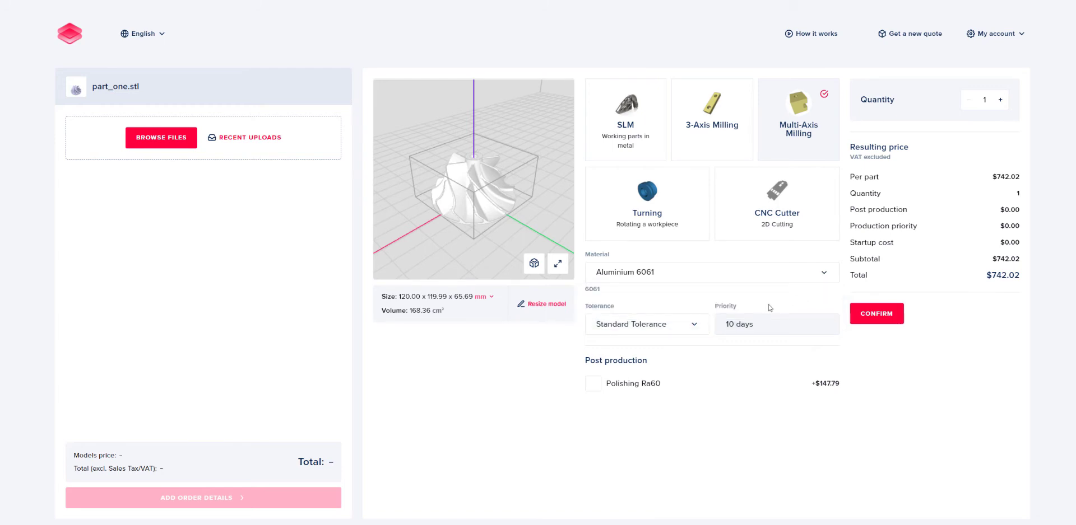
click(695, 327)
click(688, 360)
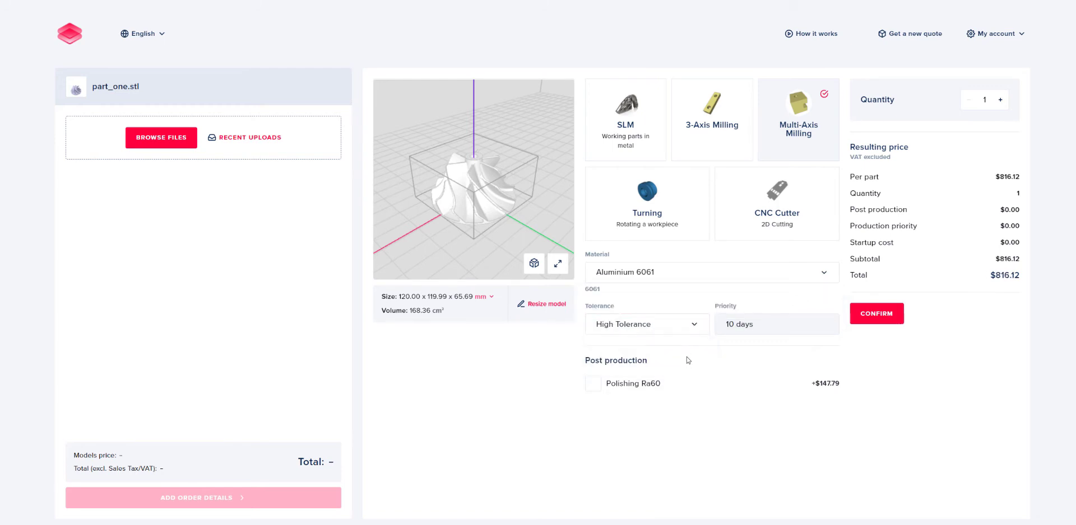
click(606, 385)
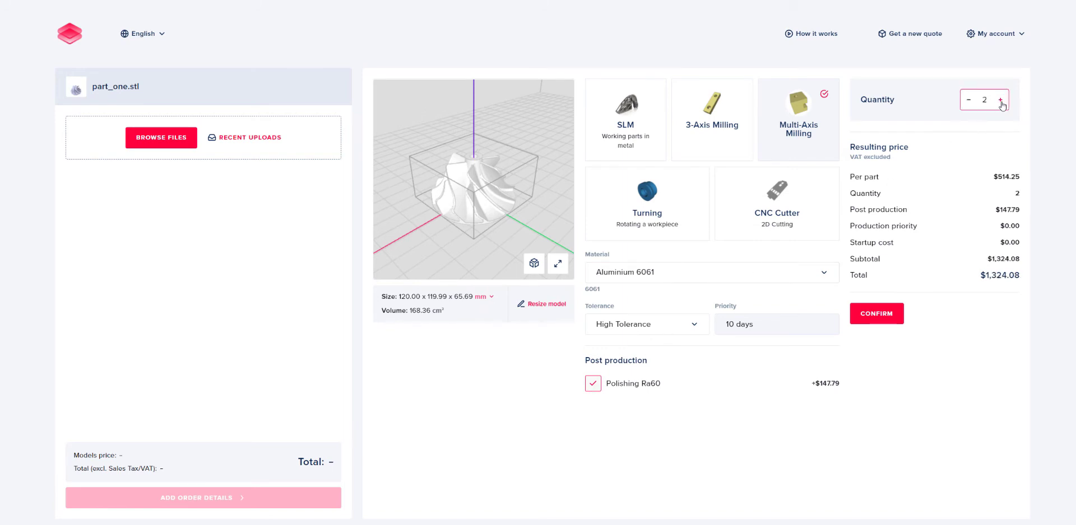
click(872, 315)
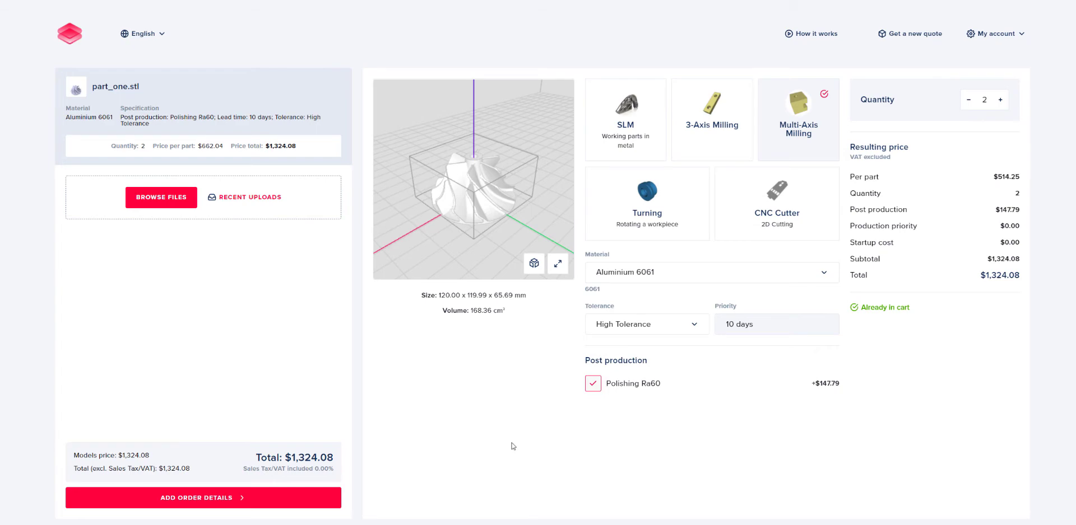
click(166, 500)
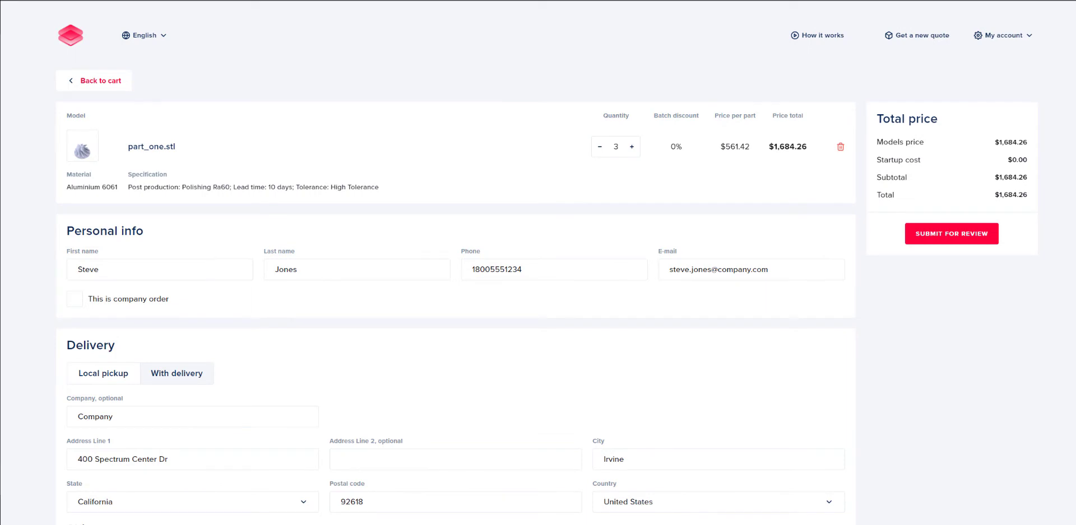
Review personal info, delivery and UPS 2-day ground shipment, then submit the order for review.
scroll(538, 280, down, 3)
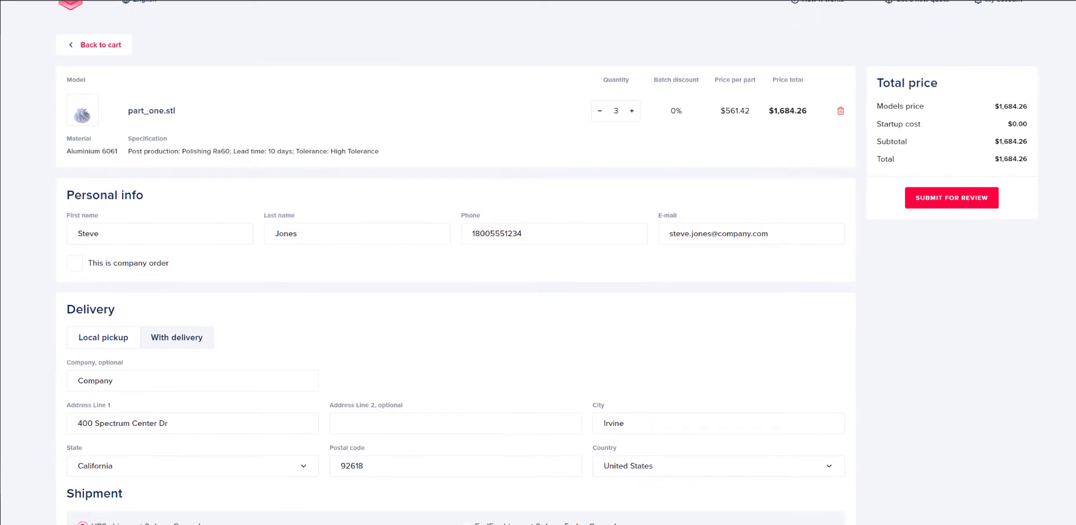
scroll(448, 268, down, 5)
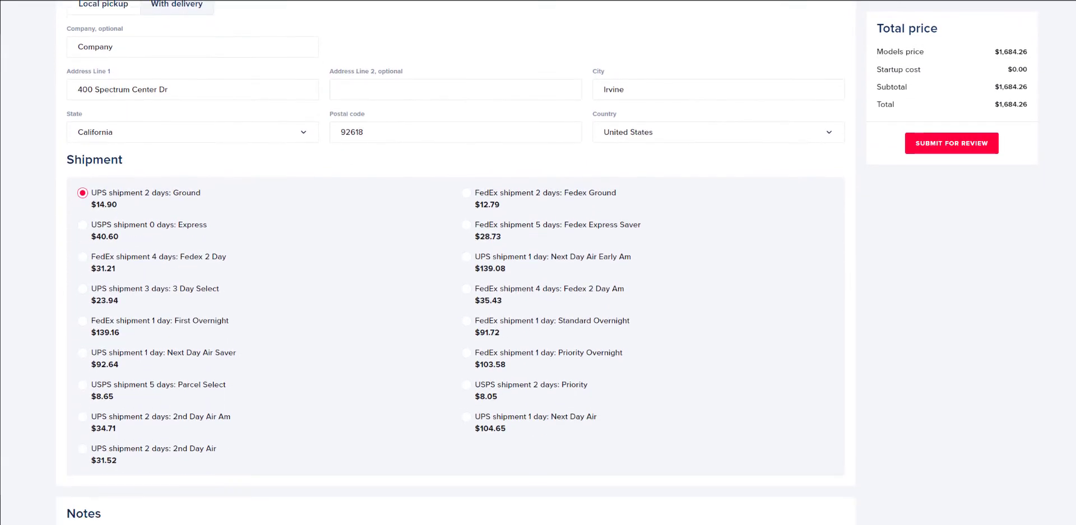
scroll(448, 269, down, 1)
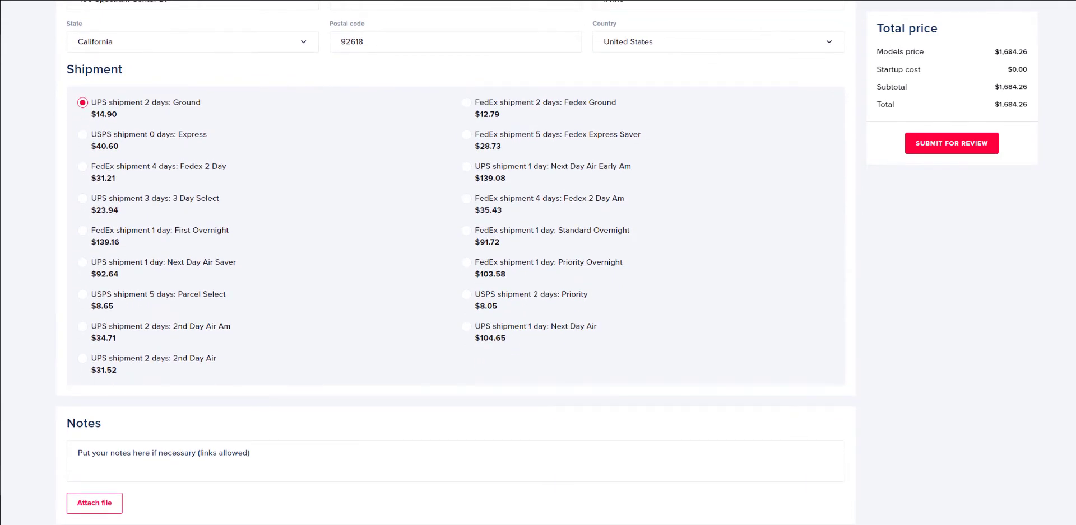
click(962, 149)
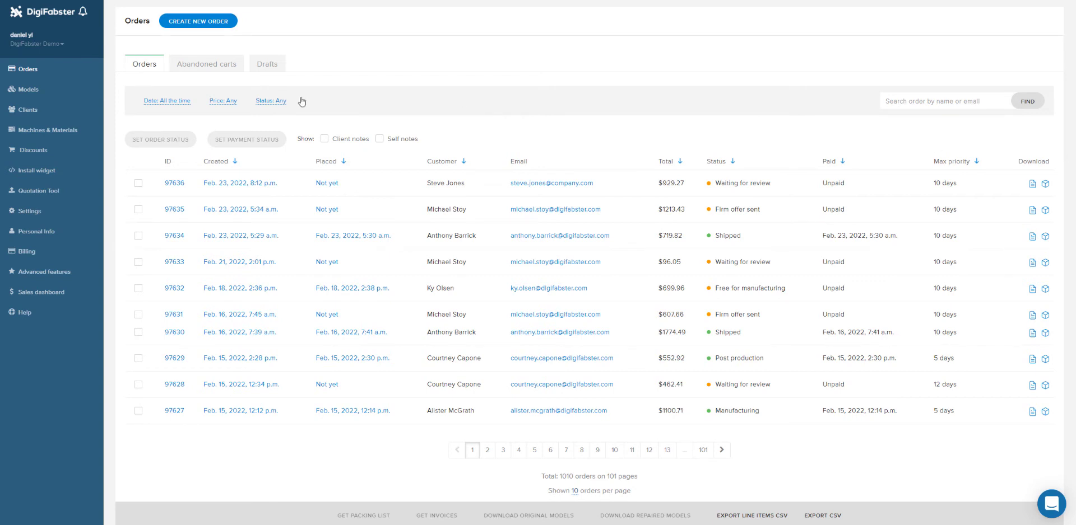
Browse the admin Models and Clients lists, then open the Sales dashboard.
click(64, 87)
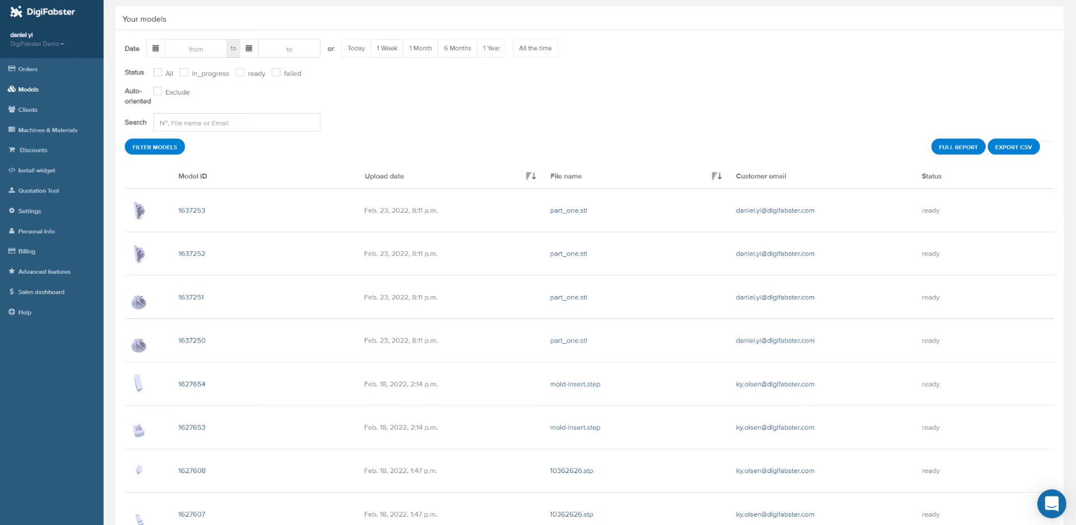
click(37, 109)
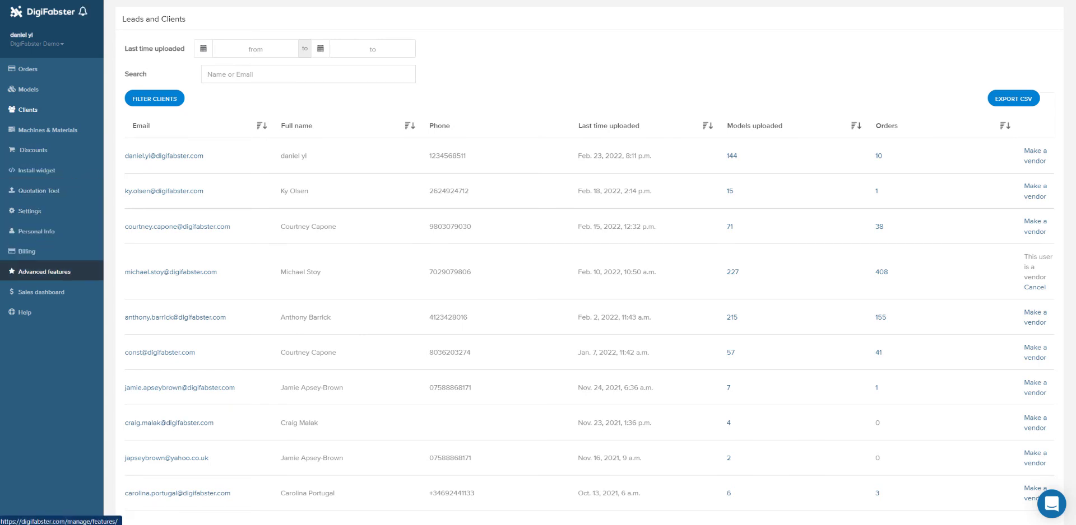
click(59, 291)
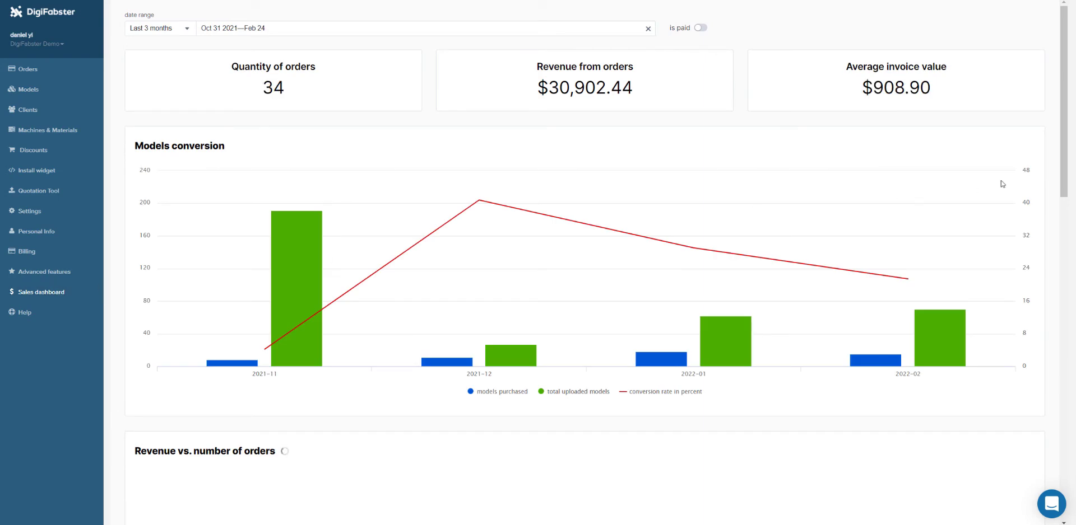
Scroll through the dashboard's order totals and conversion chart, then open Machines & Materials.
drag(1064, 177, 1072, 158)
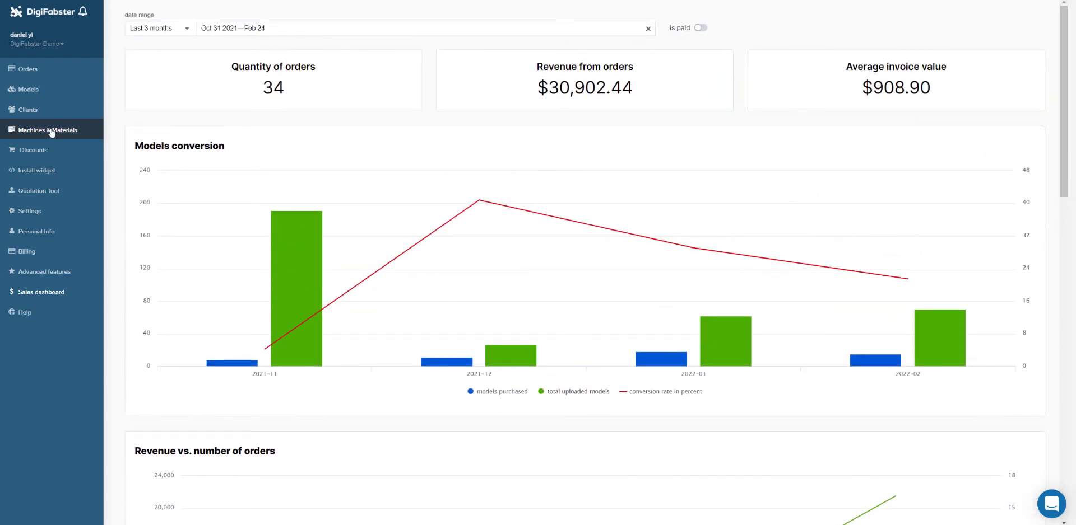
click(53, 132)
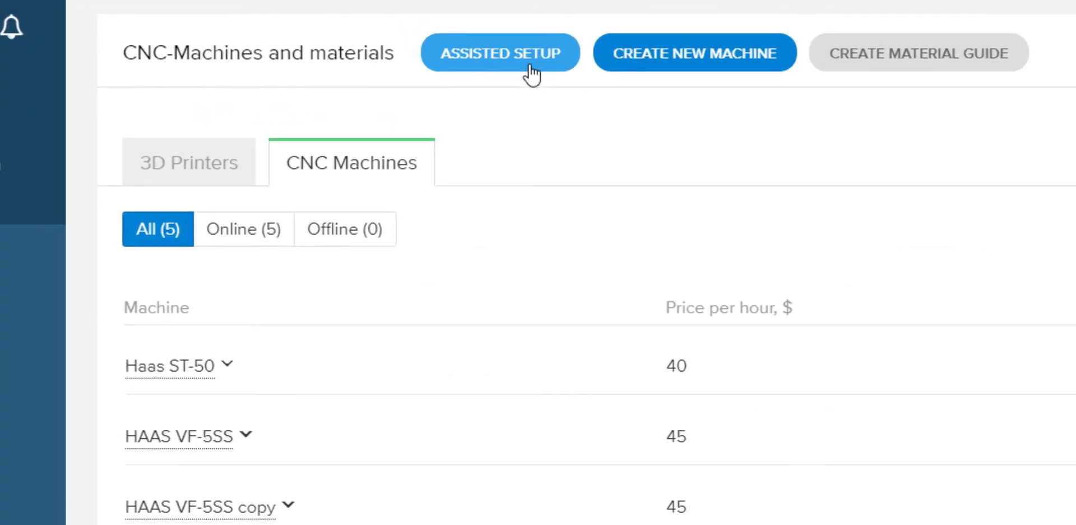
Open the CNC Machines list and scroll through the five machines' hourly rates ($20–$45).
click(526, 73)
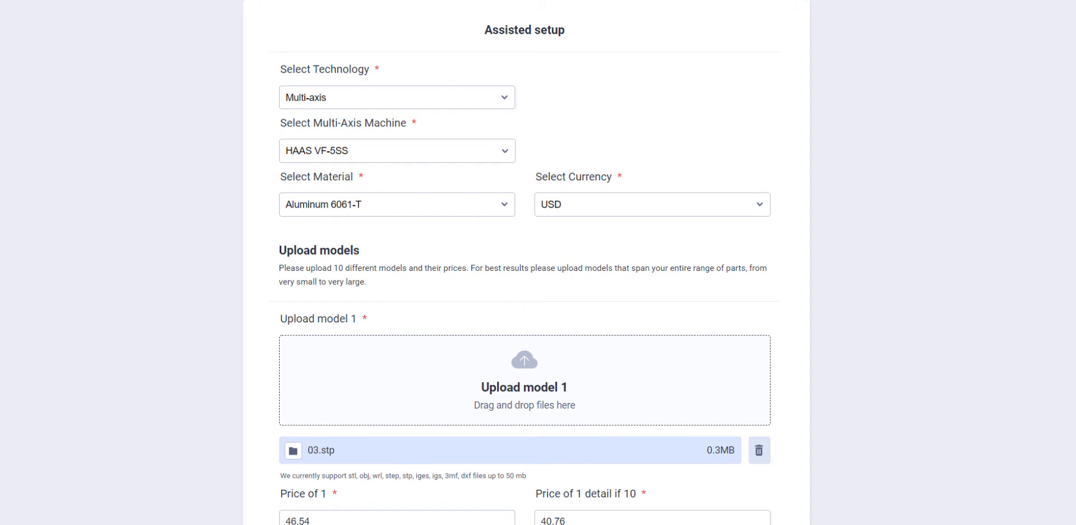
scroll(525, 268, down, 4)
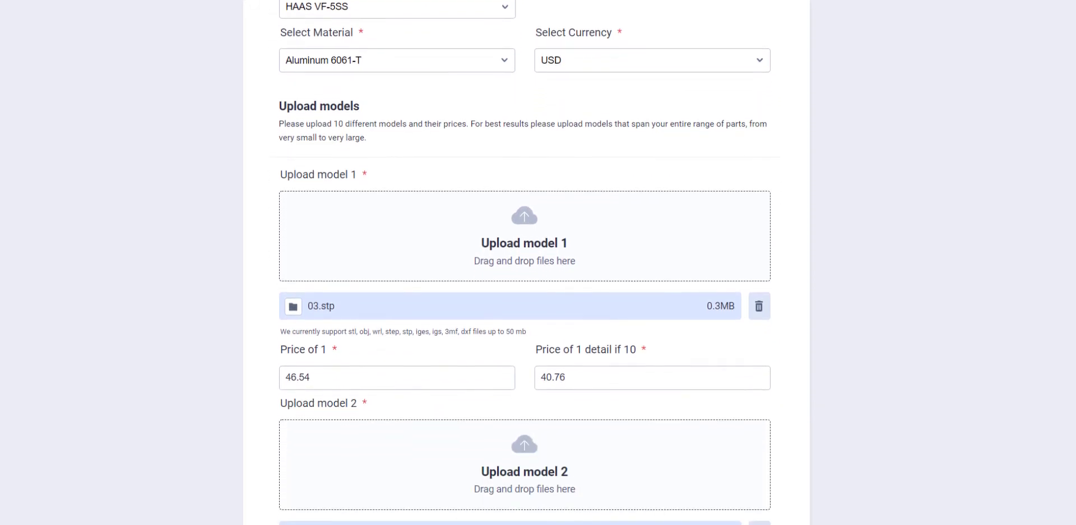
scroll(525, 268, down, 4)
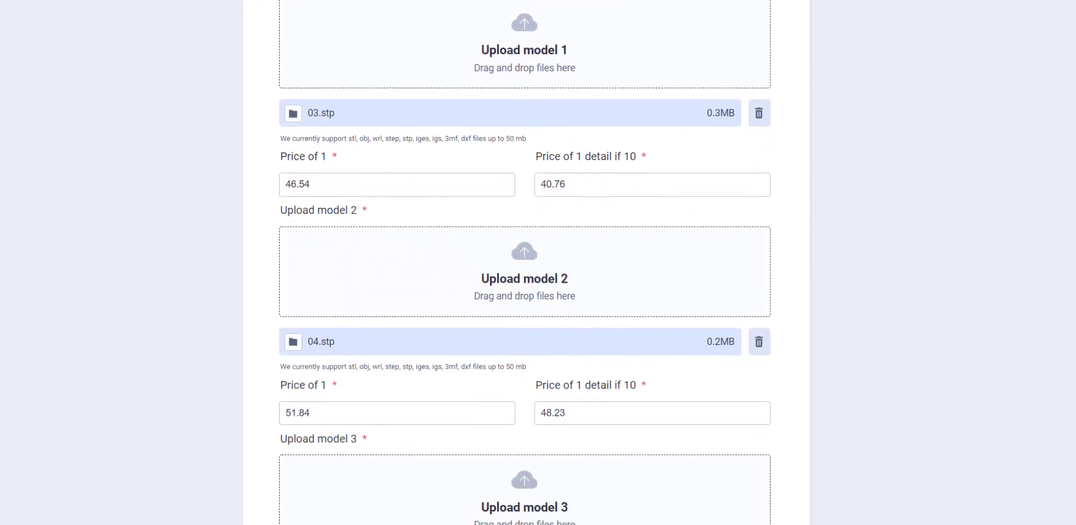
scroll(525, 268, down, 5)
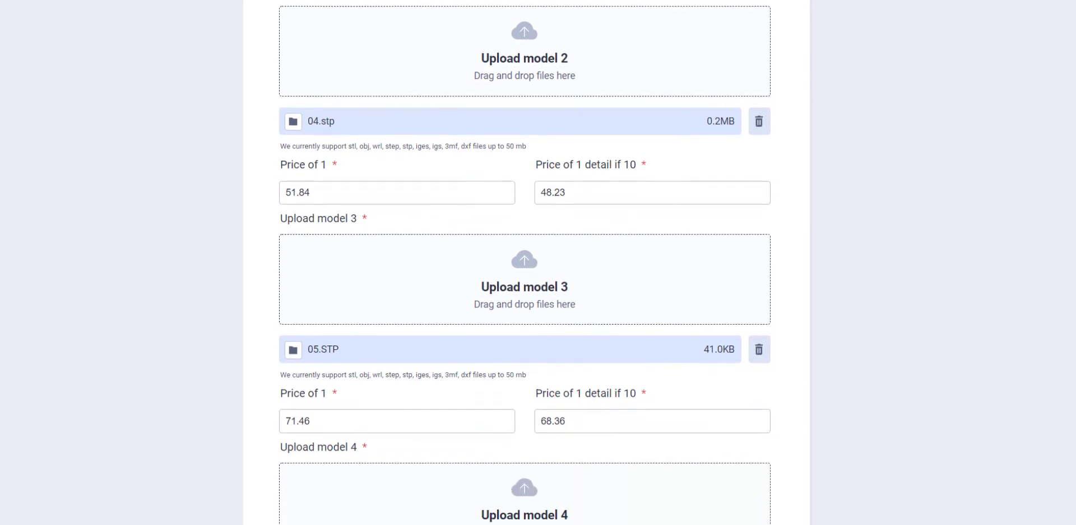
scroll(525, 268, down, 4)
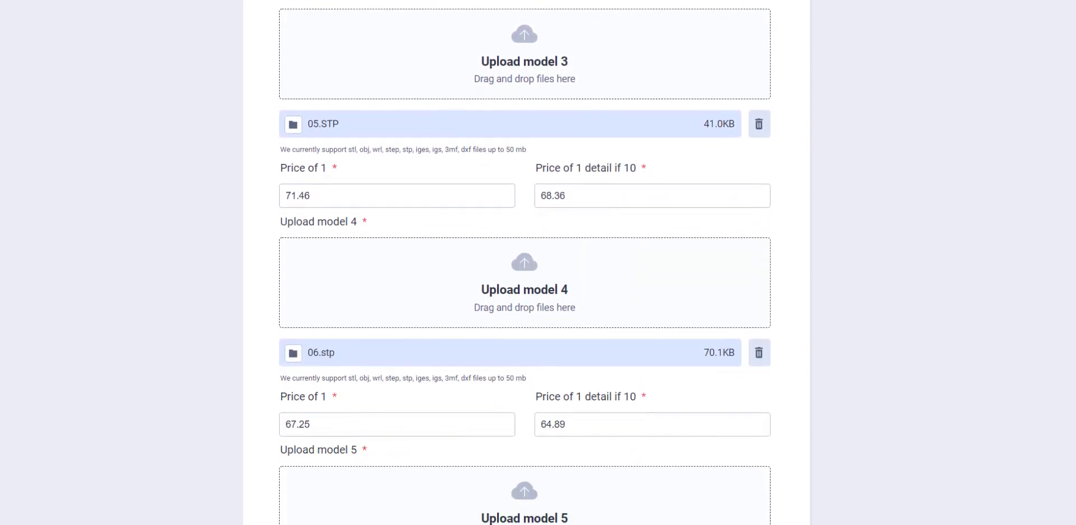
scroll(525, 268, down, 3)
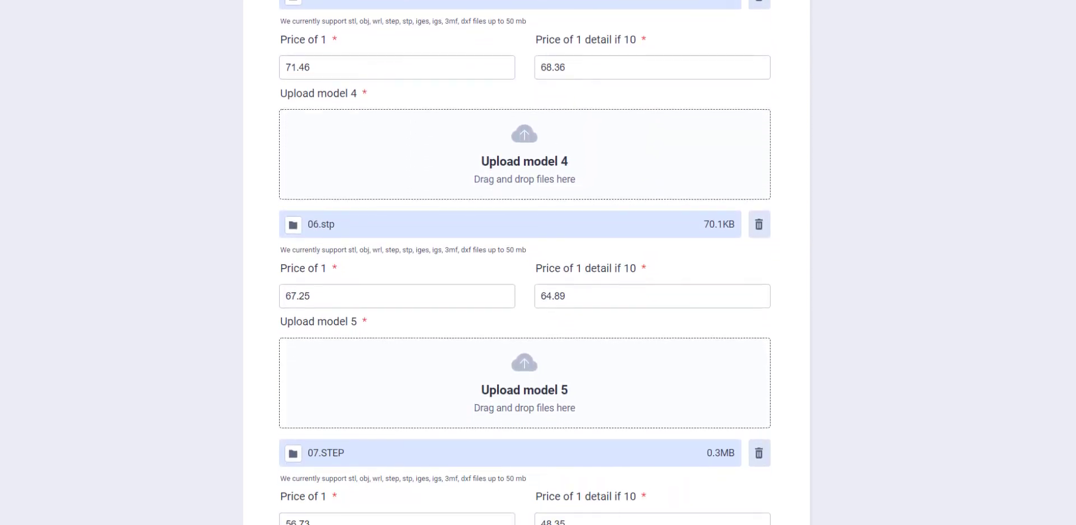
scroll(524, 268, down, 1)
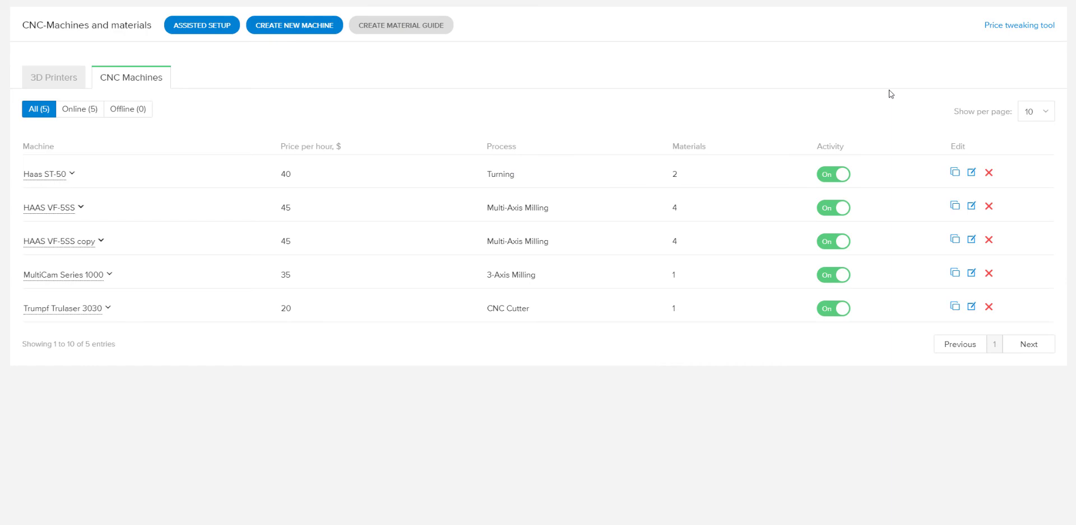
In the Price tweaking tool, select MultiCam Series 1000 with Aluminum copy and the 07.STEP model.
click(1008, 25)
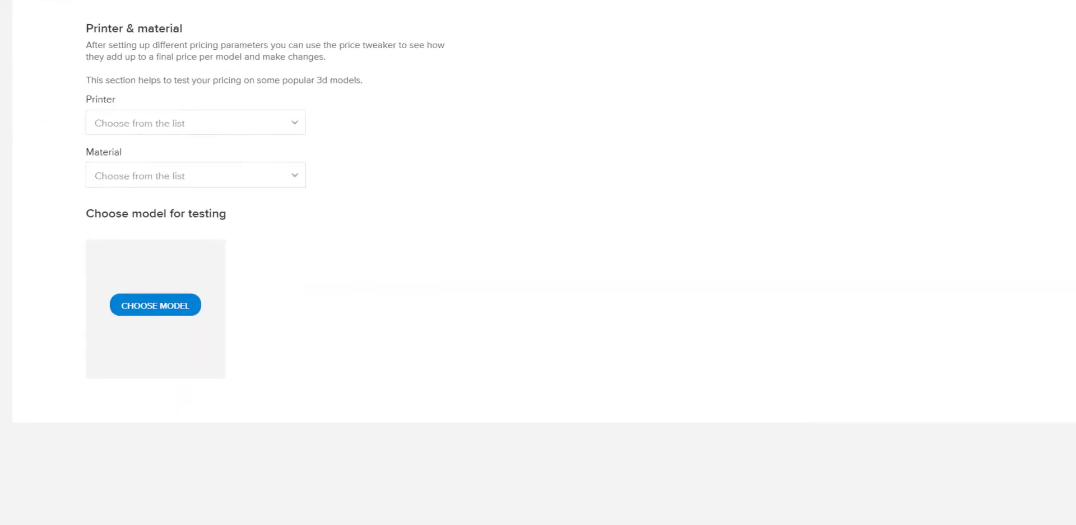
click(303, 120)
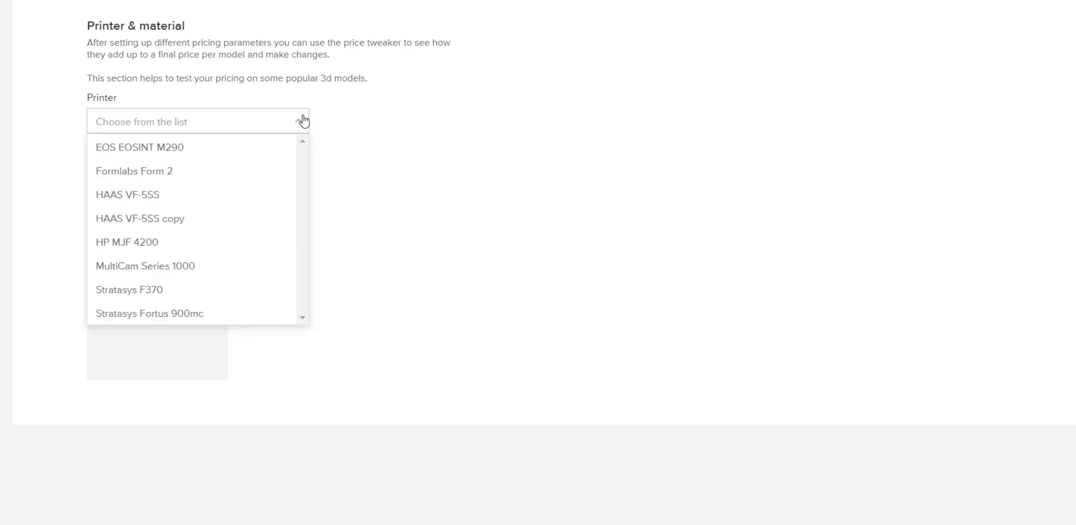
click(243, 264)
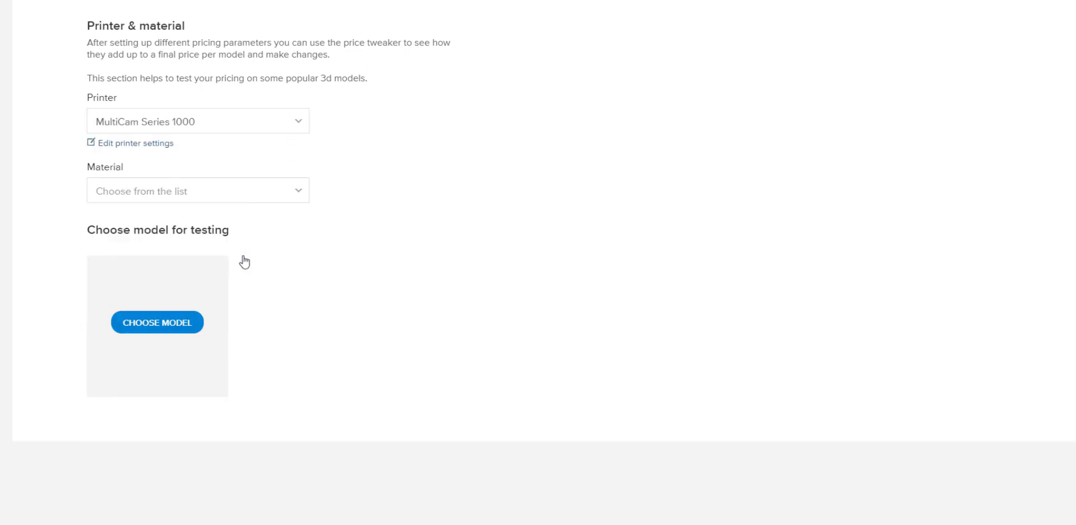
click(235, 199)
click(233, 216)
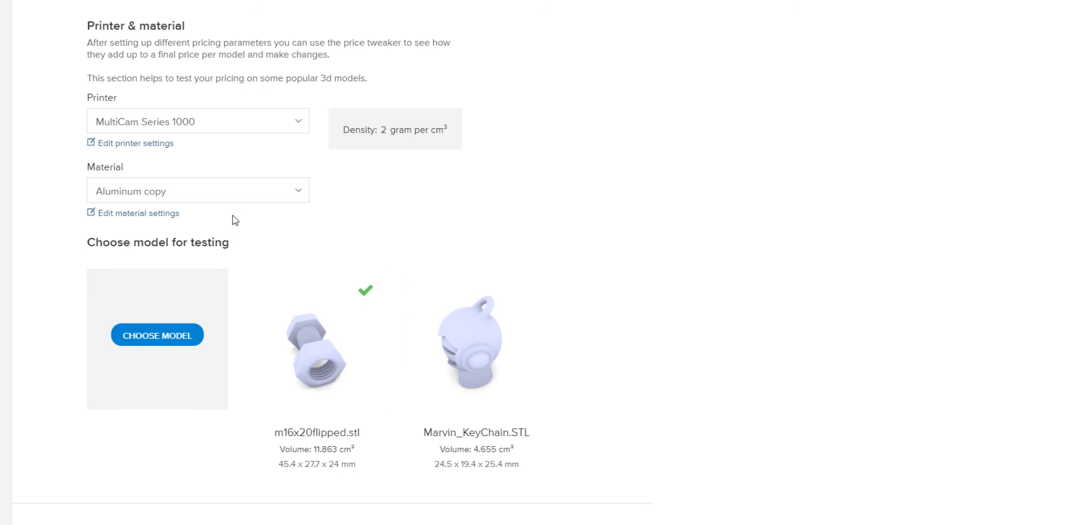
click(174, 338)
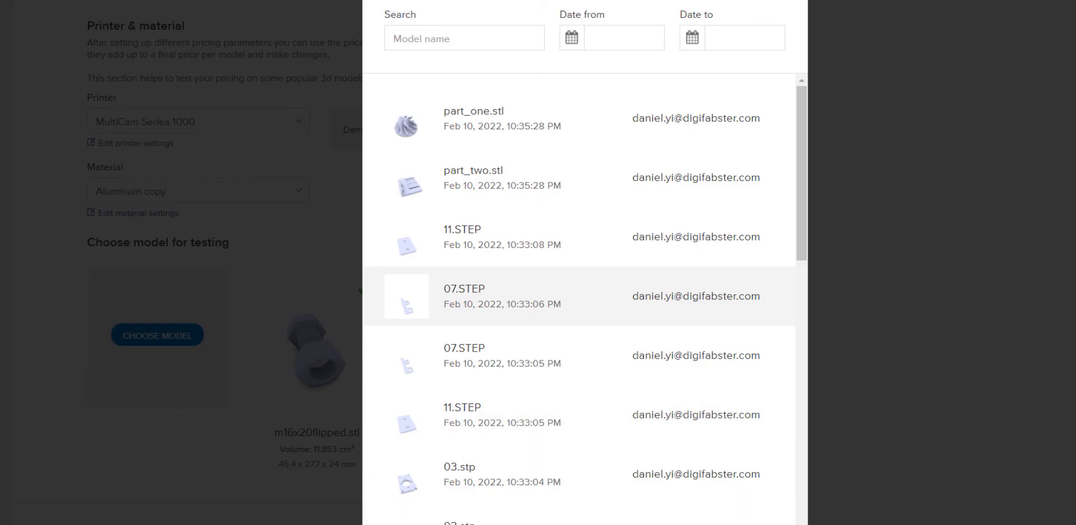
click(406, 297)
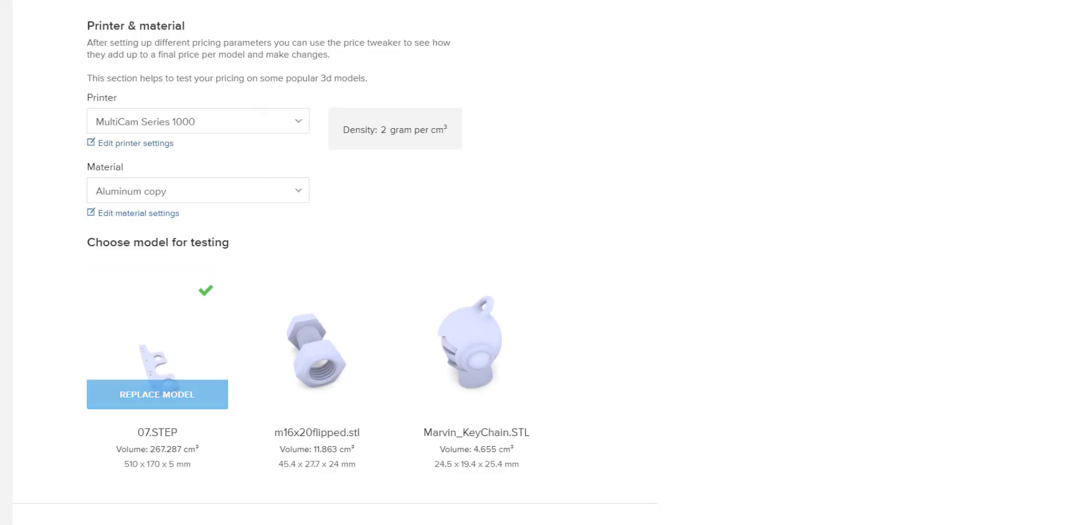
scroll(336, 263, down, 8)
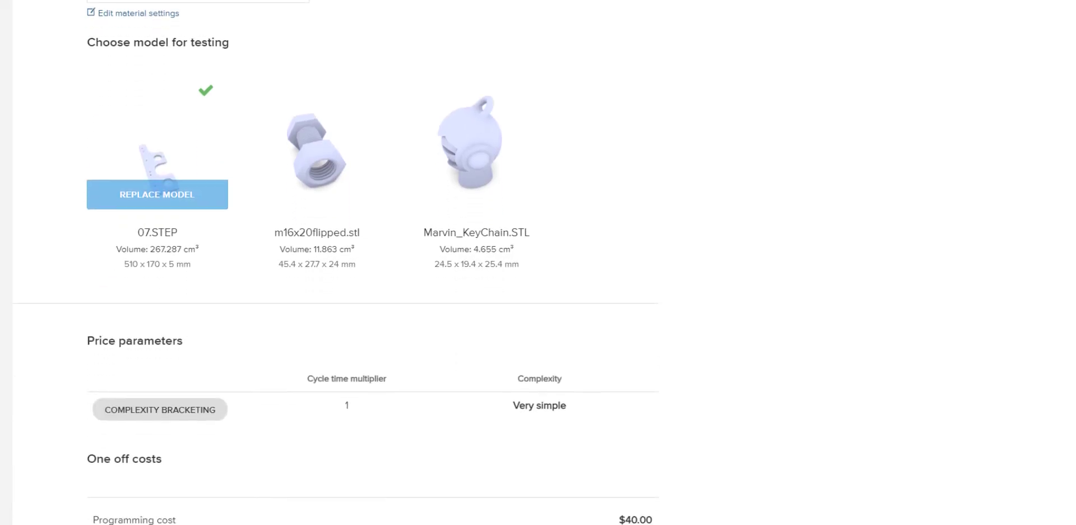
scroll(336, 263, down, 2)
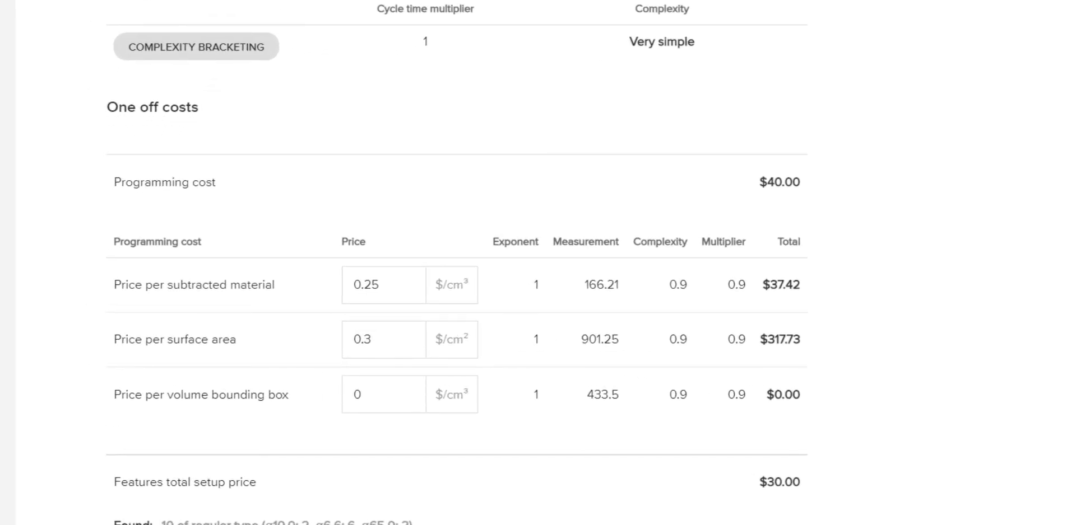
scroll(426, 263, down, 4)
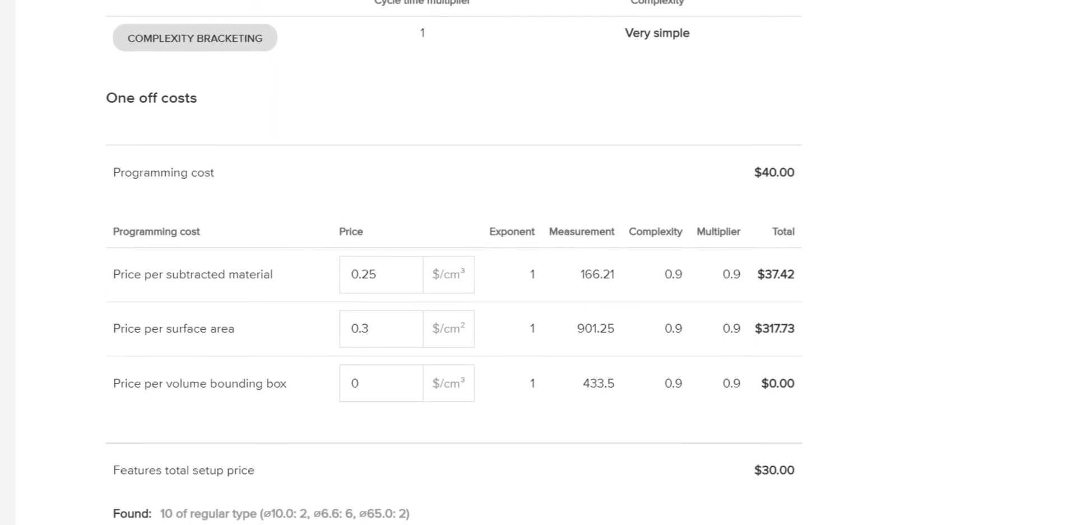
scroll(424, 263, down, 10)
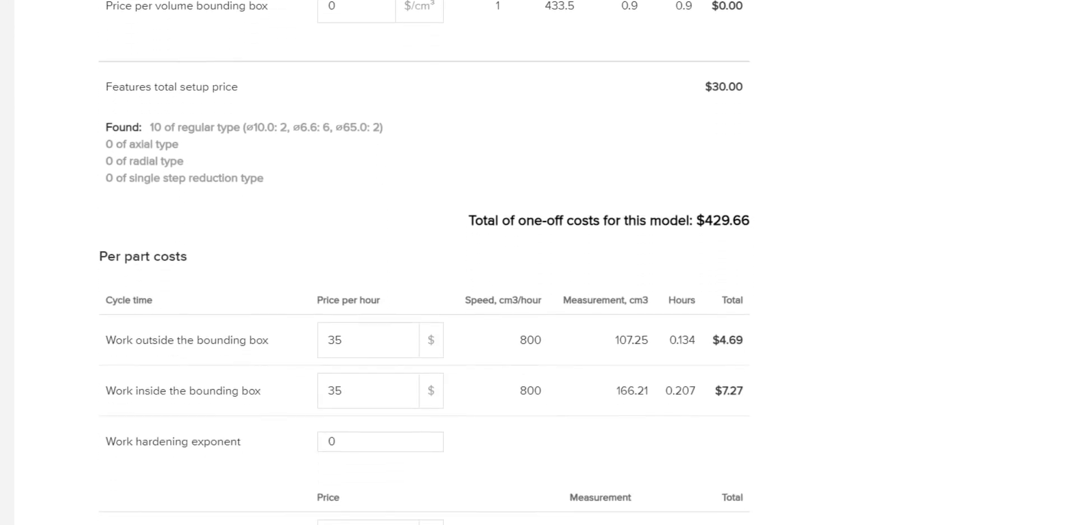
scroll(424, 262, down, 7)
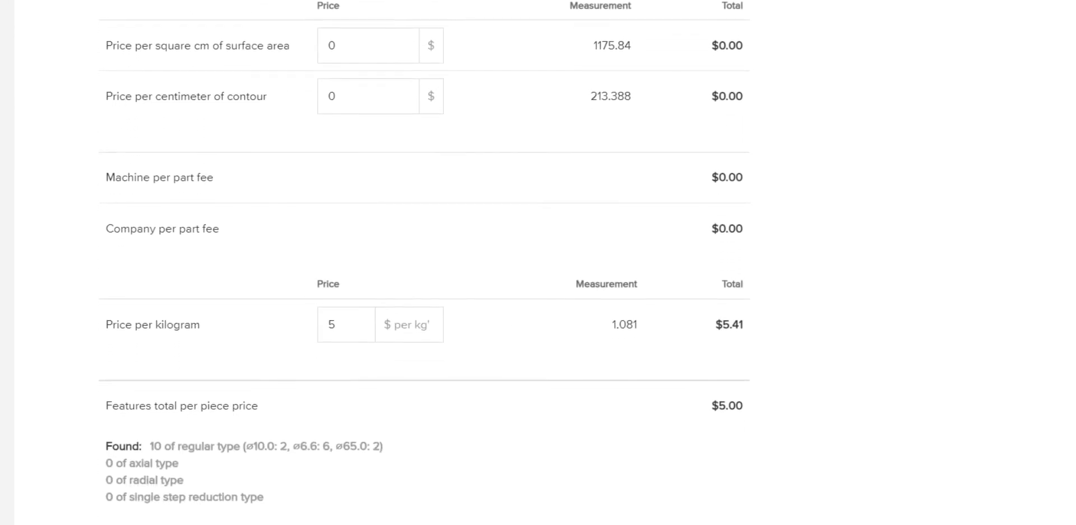
scroll(424, 262, down, 10)
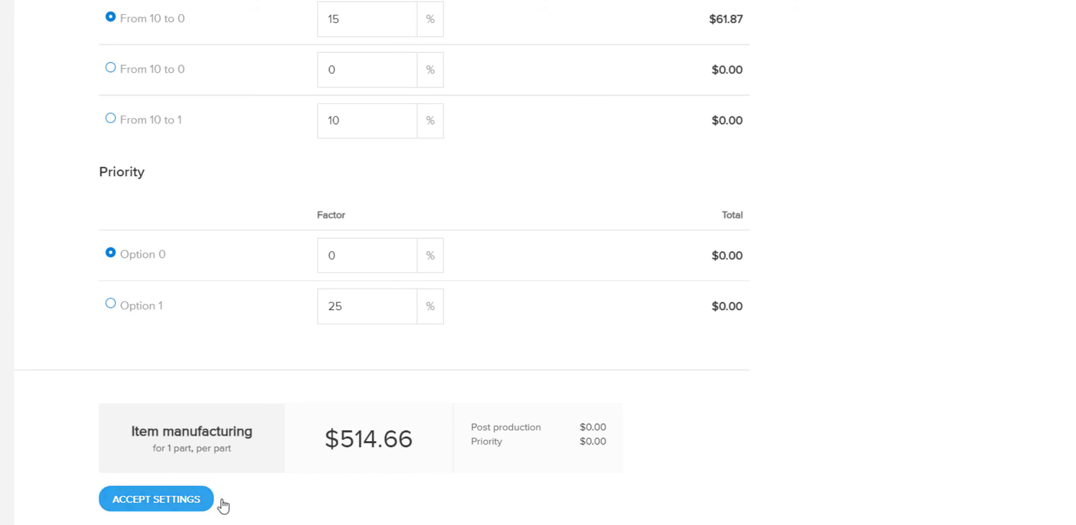
scroll(382, 263, up, 20)
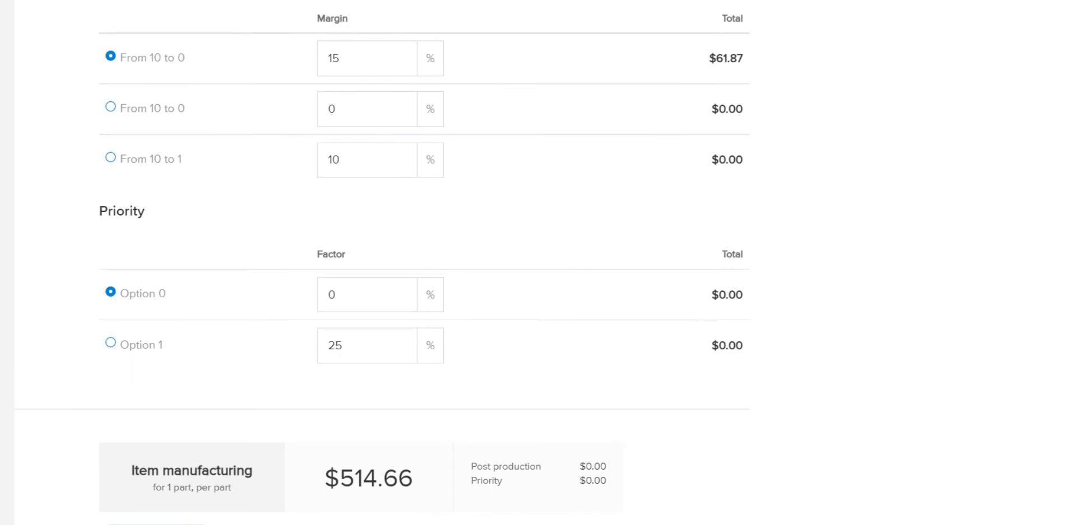
scroll(424, 262, up, 5)
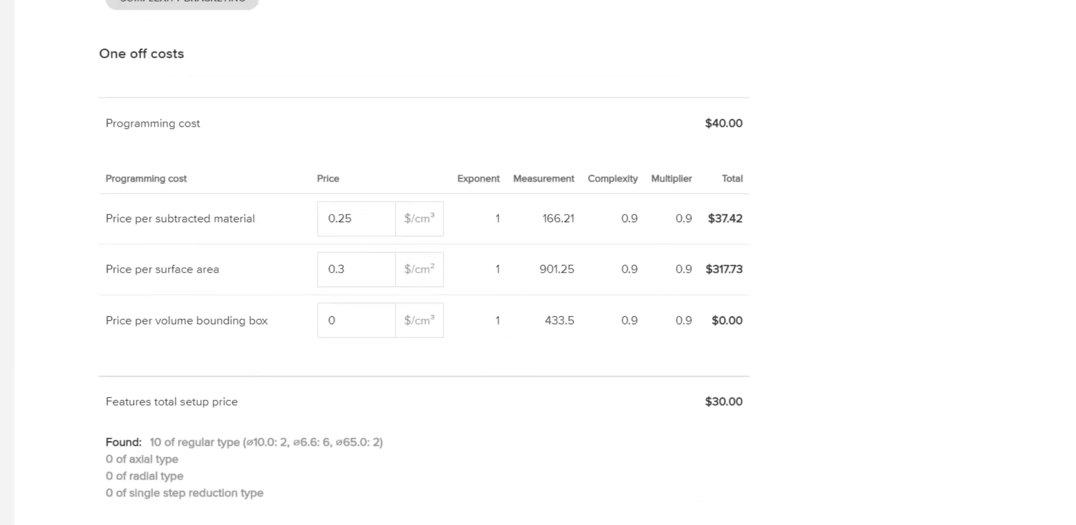
Set price per subtracted material to 0.3 $/cm³ and accept, bringing the part to $523.27.
click(364, 216)
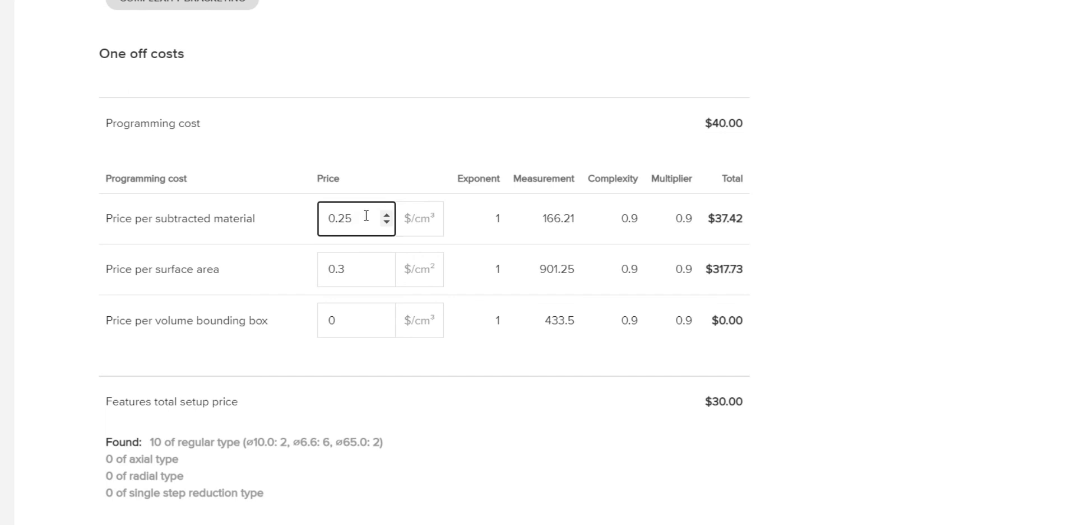
key(BackSpace)
key(BackSpace)
key(BackSpace)
key(BackSpace)
text(2)
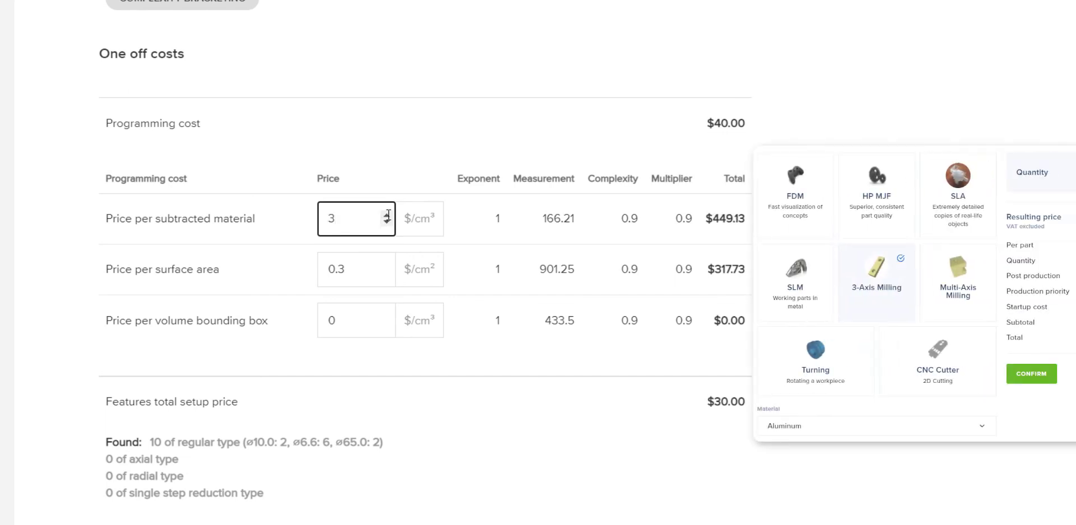
click(1008, 173)
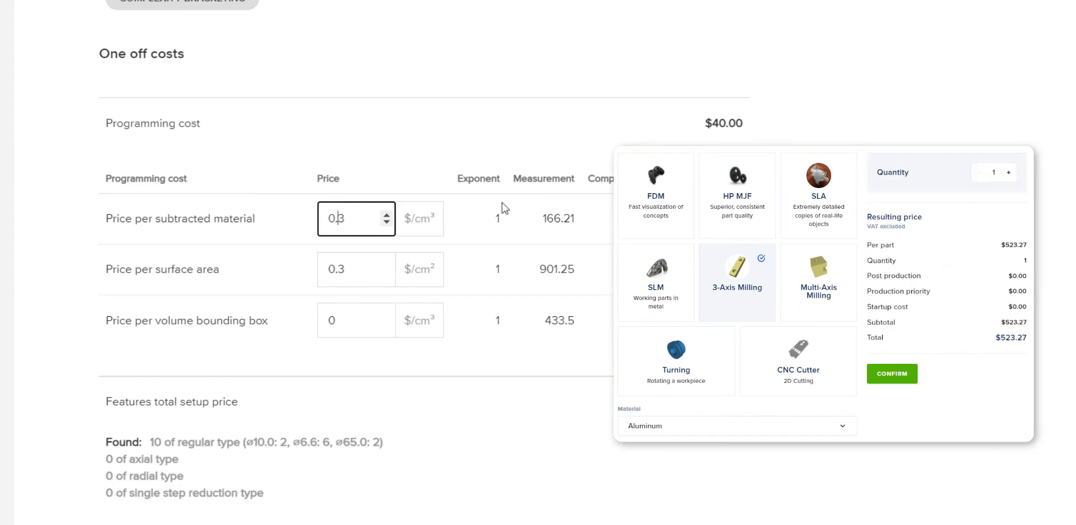
scroll(358, 263, down, 15)
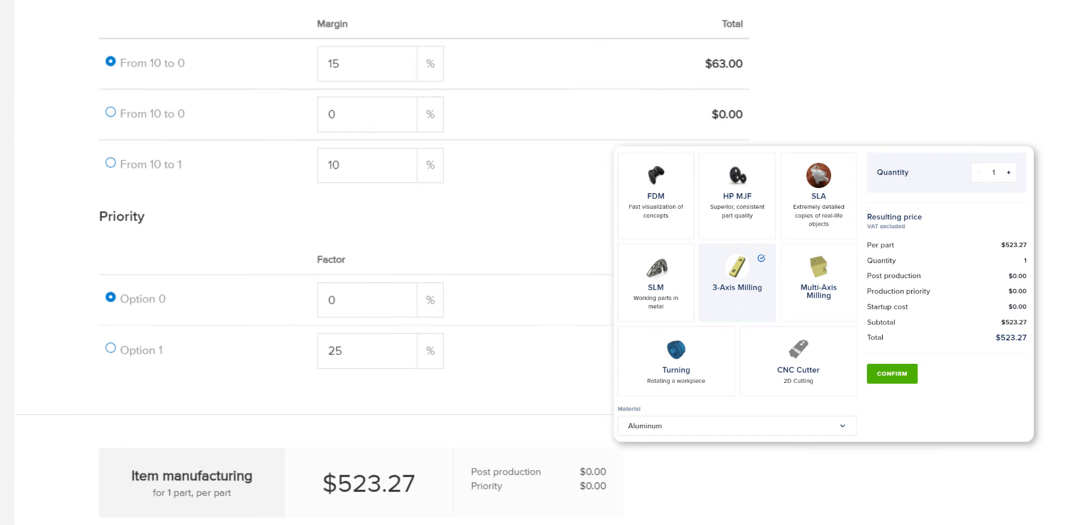
click(163, 507)
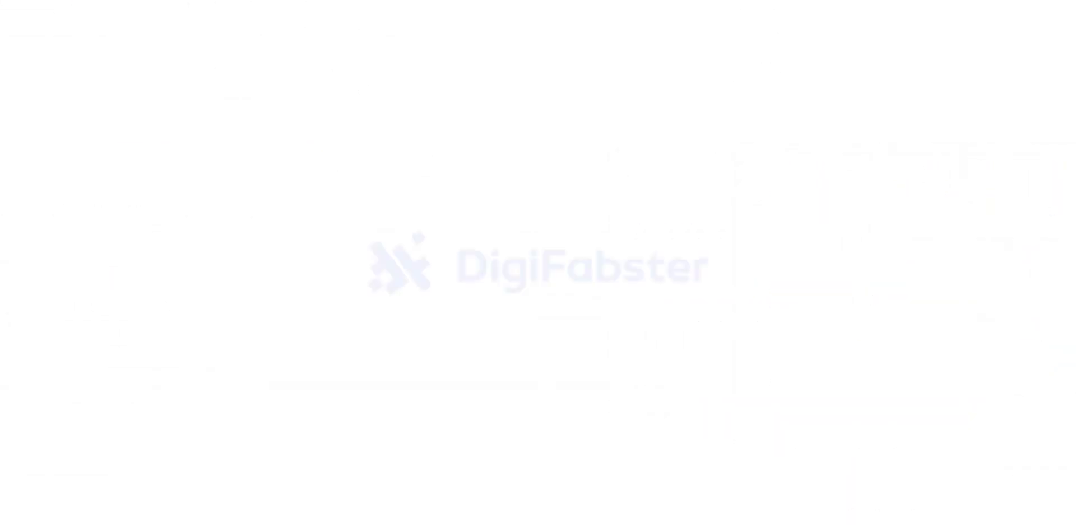